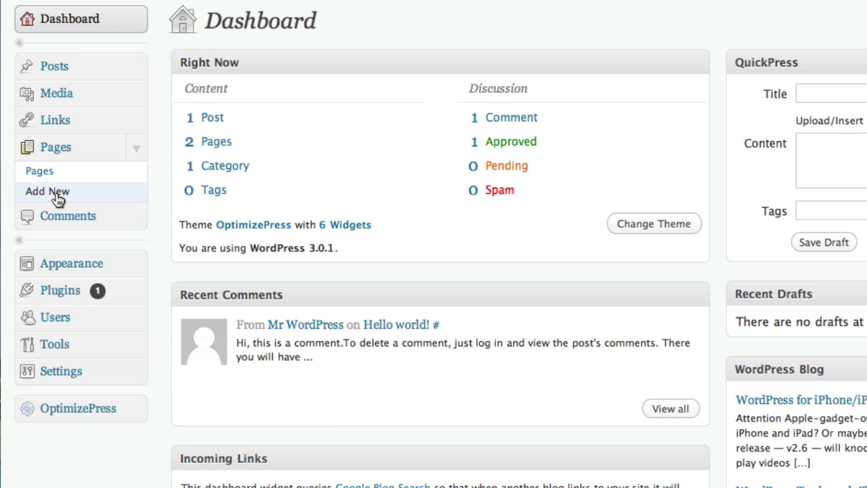
Create a new page titled "Optimize Press Demo".
{"action": "left_click", "coordinate": [56, 192]}
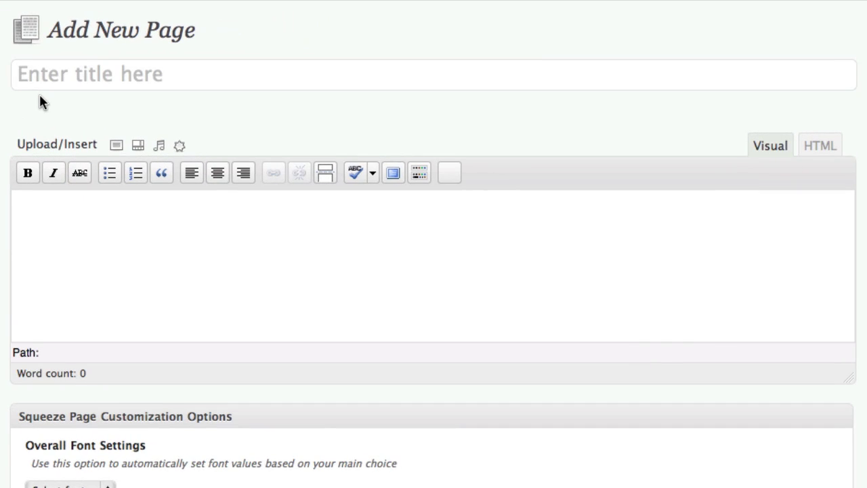
{"action": "left_click", "coordinate": [41, 84]}
{"action": "type", "text": "Op"}
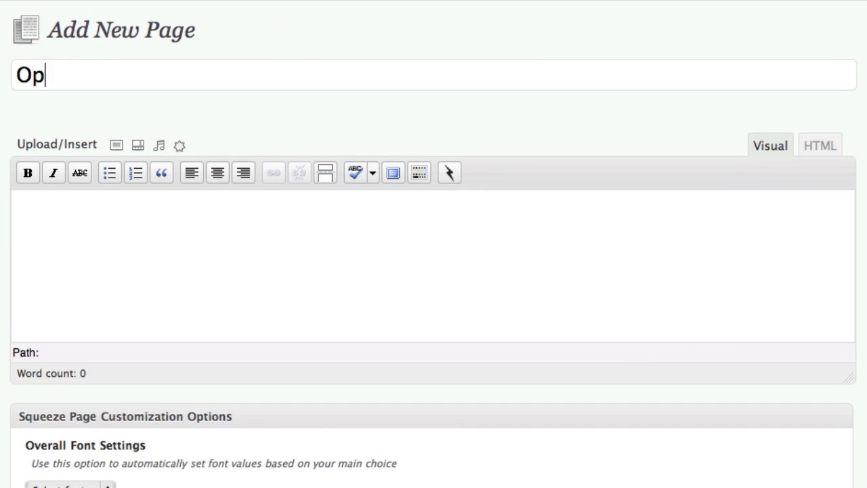
{"action": "type", "text": "timize Press Demo"}
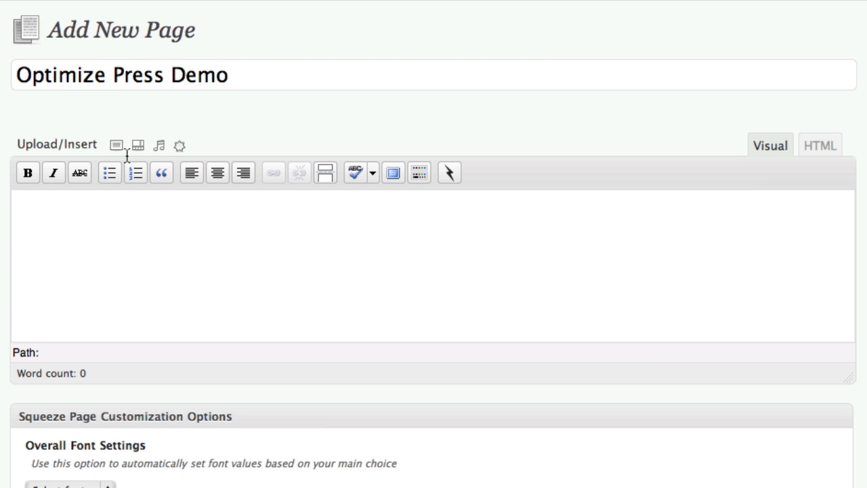
Enable the pre-headline options in the squeeze page settings and enter the pre-headline "Interested in setting up a squeeze page?".
{"action": "scroll", "coordinate": [127, 156], "scroll_direction": "down", "scroll_amount": 8}
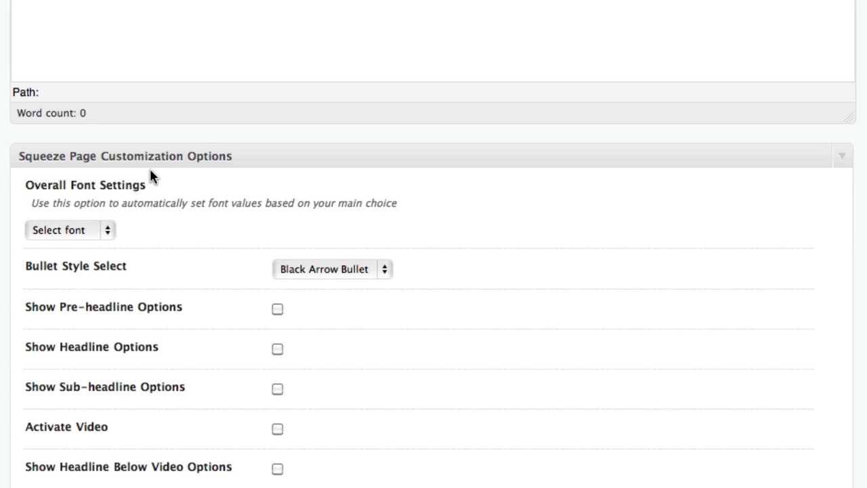
{"action": "scroll", "coordinate": [149, 169], "scroll_direction": "down", "scroll_amount": 4}
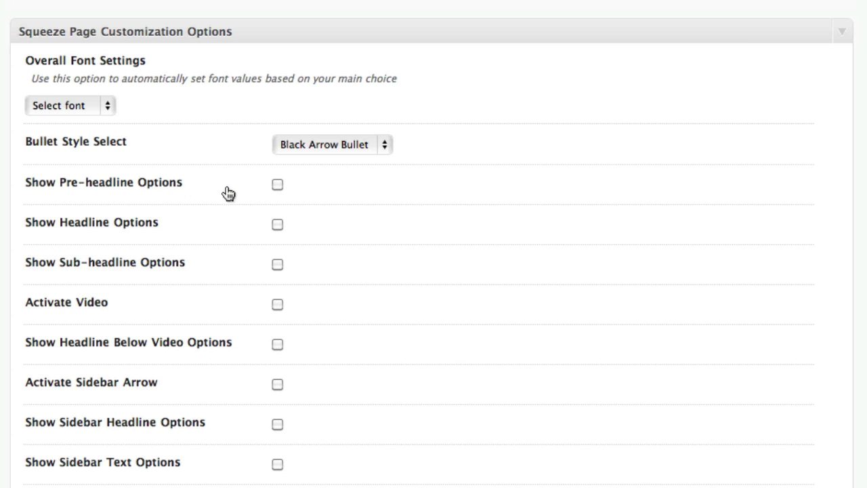
{"action": "left_click", "coordinate": [278, 184]}
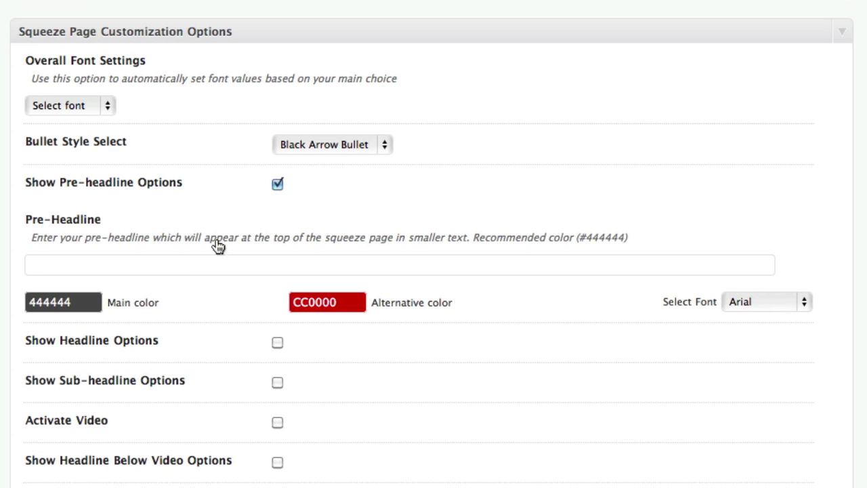
{"action": "left_click", "coordinate": [169, 267]}
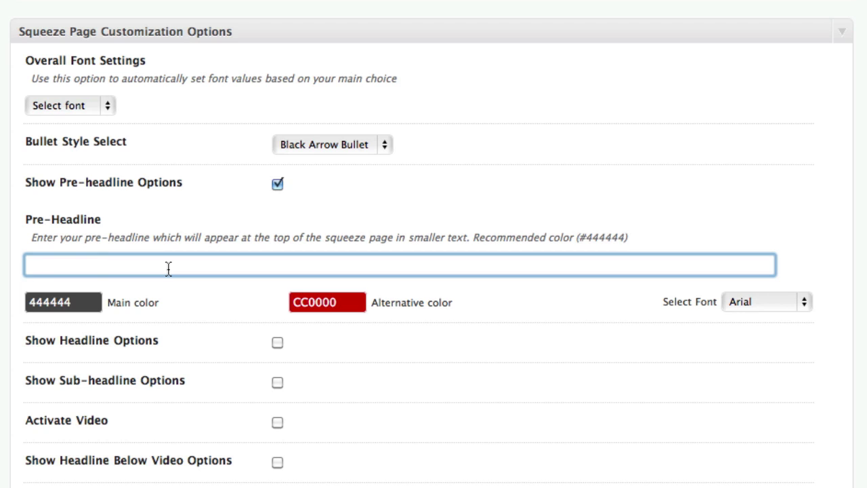
{"action": "type", "text": "Interested in"}
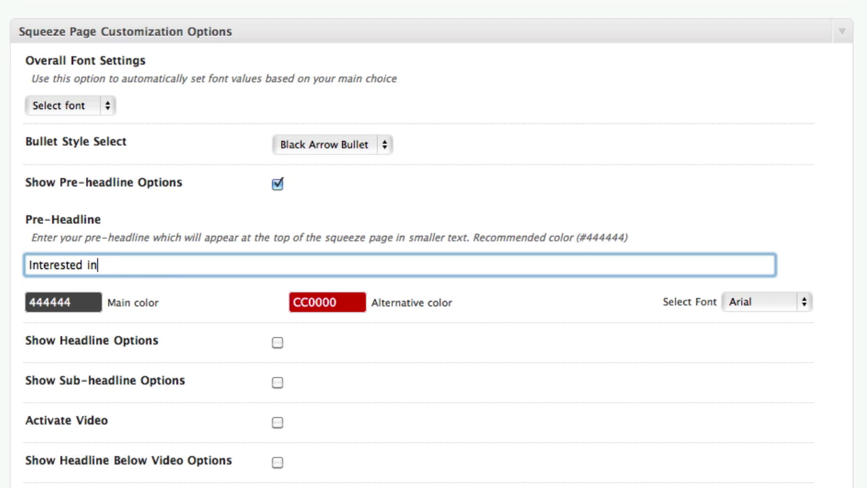
{"action": "type", "text": " setting up a squ"}
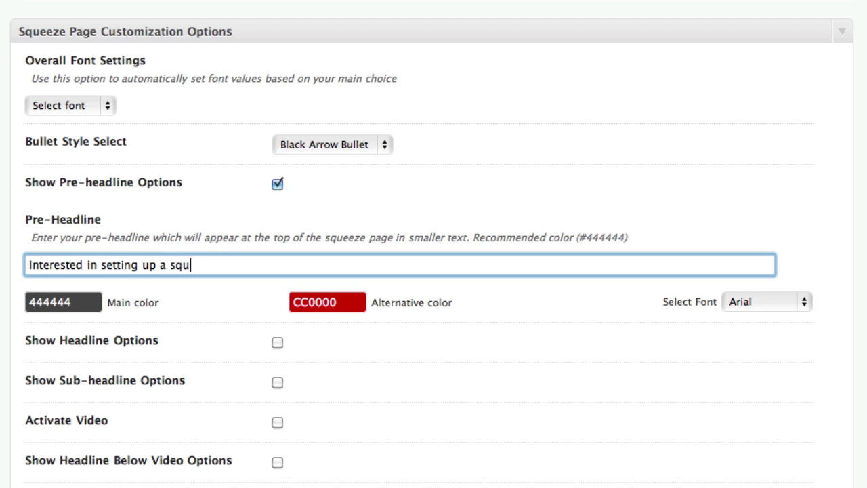
{"action": "type", "text": "eeze page"}
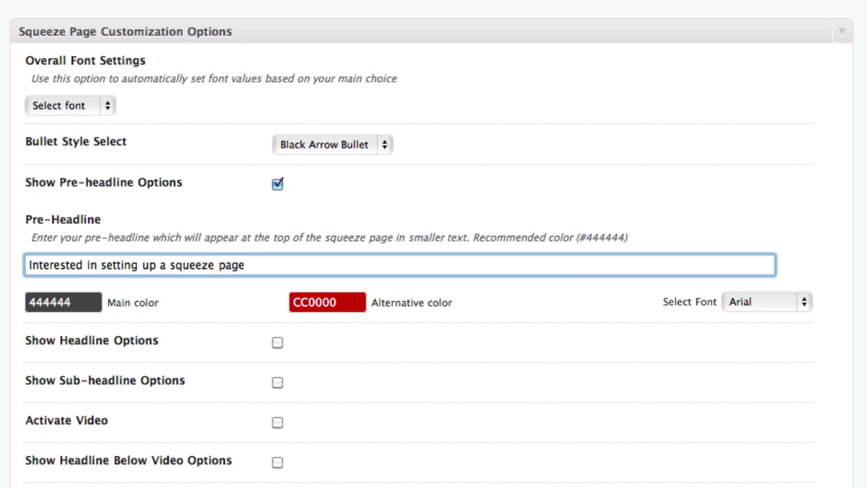
{"action": "type", "text": "?"}
Enable the headline options and enter the main headline "Check out Optimize Press Today".
{"action": "left_click", "coordinate": [278, 344]}
{"action": "scroll", "coordinate": [207, 341], "scroll_direction": "down", "scroll_amount": 3}
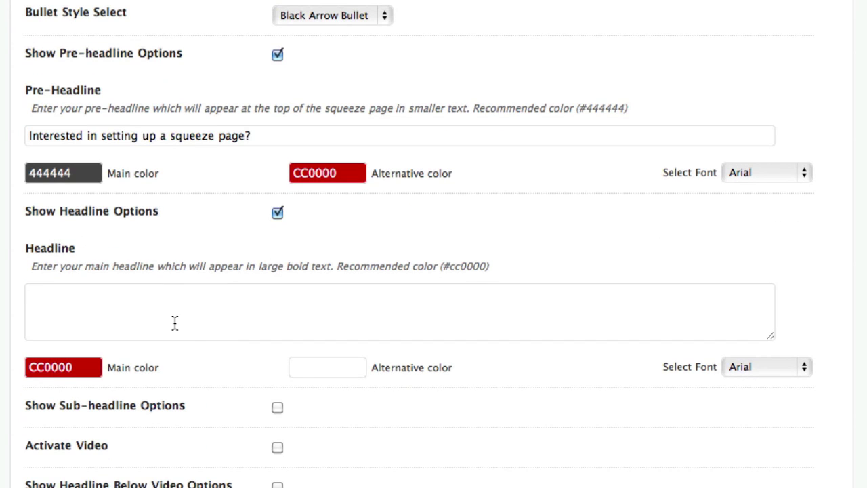
{"action": "left_click", "coordinate": [175, 322]}
{"action": "type", "text": "Ceck"}
{"action": "key", "text": "BackSpace"}
{"action": "key", "text": "BackSpace"}
{"action": "key", "text": "BackSpace"}
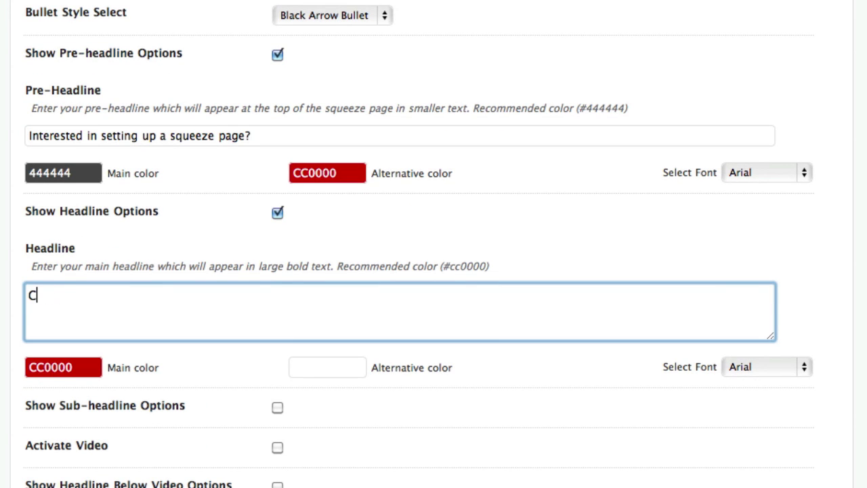
{"action": "type", "text": "heck out Opt"}
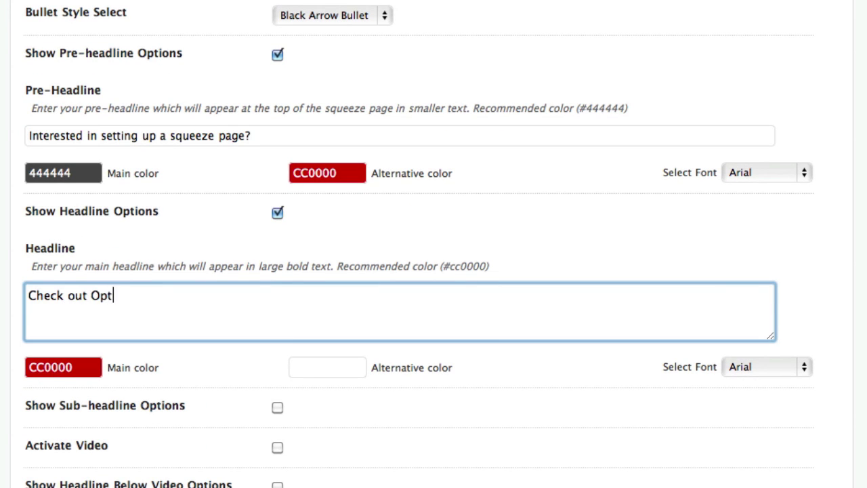
{"action": "type", "text": "imize Press Toda"}
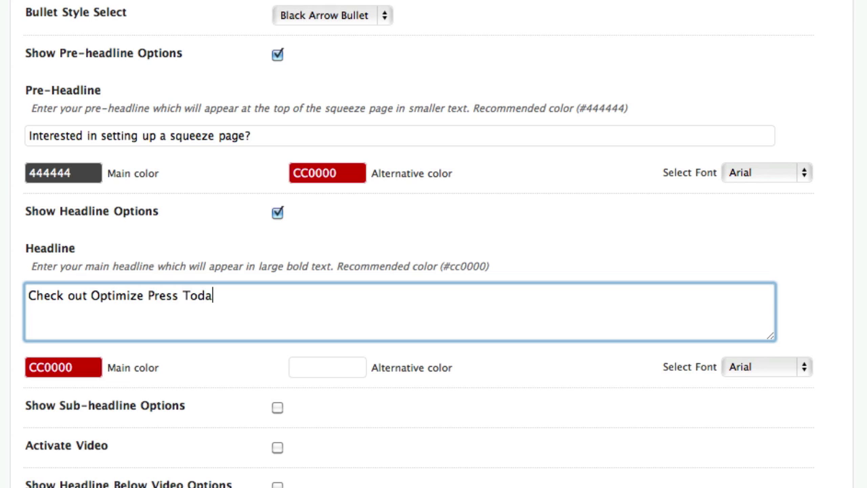
{"action": "type", "text": "y"}
Activate the video on the squeeze page and set its height to 340 and width to 600 pixels.
{"action": "scroll", "coordinate": [156, 329], "scroll_direction": "down", "scroll_amount": 5}
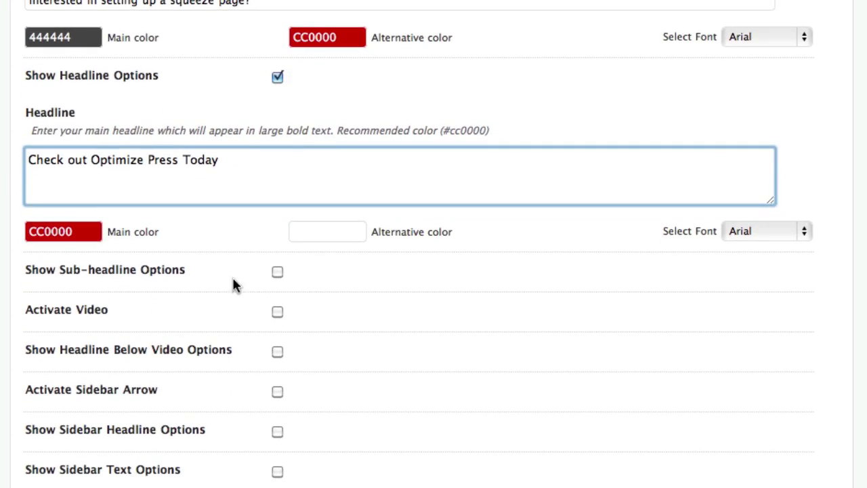
{"action": "left_click", "coordinate": [278, 312]}
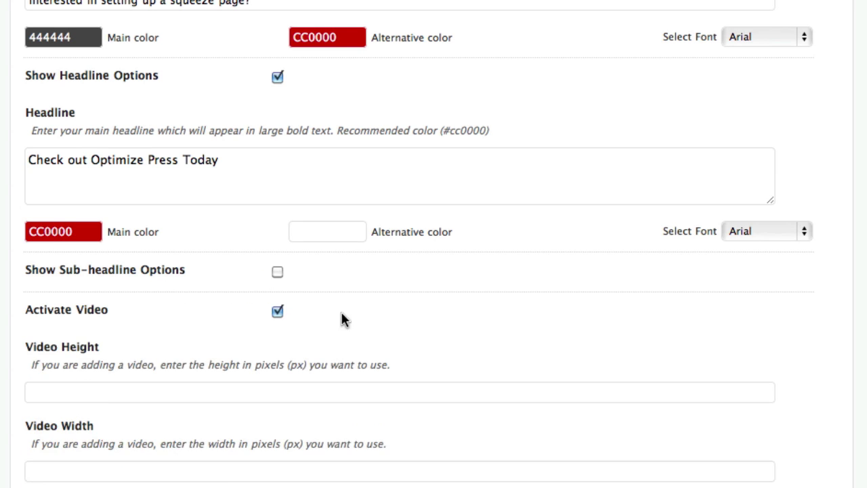
{"action": "scroll", "coordinate": [412, 315], "scroll_direction": "down", "scroll_amount": 4}
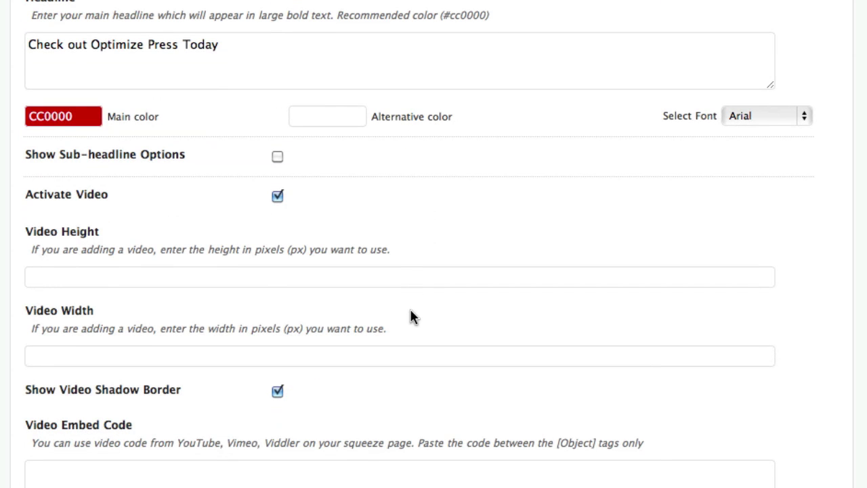
{"action": "left_click", "coordinate": [224, 279]}
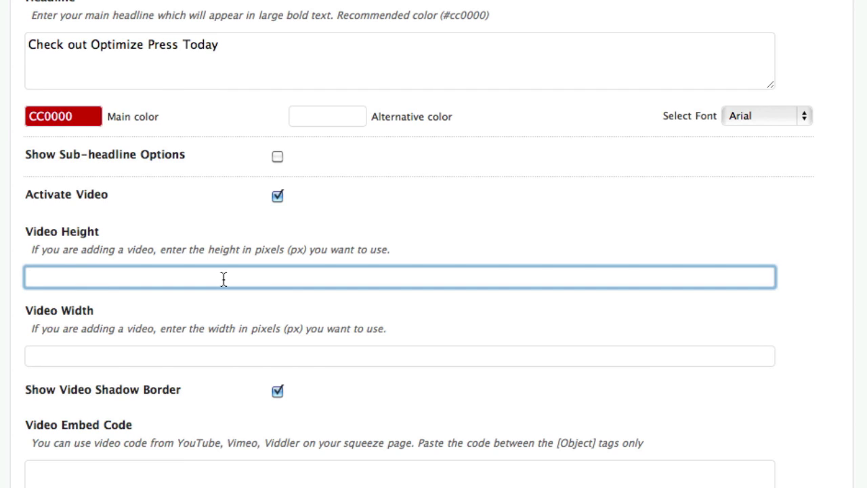
{"action": "type", "text": "340"}
{"action": "left_click", "coordinate": [129, 361]}
{"action": "type", "text": "600"}
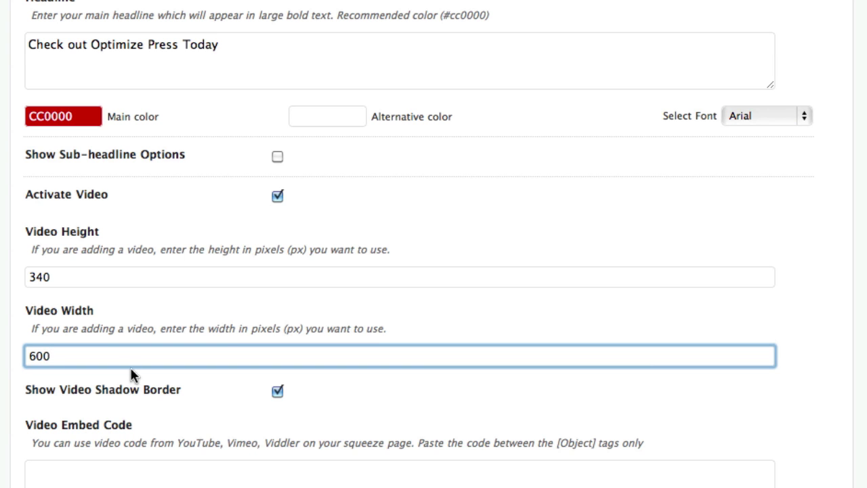
{"action": "scroll", "coordinate": [131, 371], "scroll_direction": "down", "scroll_amount": 5}
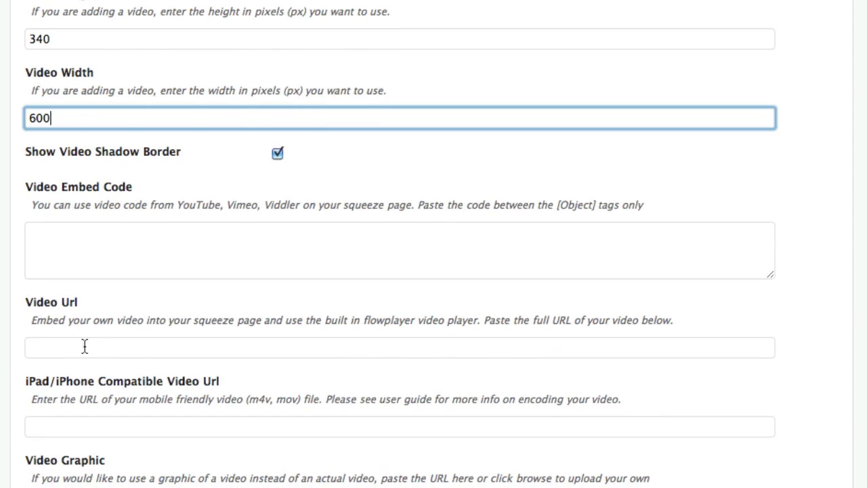
{"action": "left_click", "coordinate": [78, 348]}
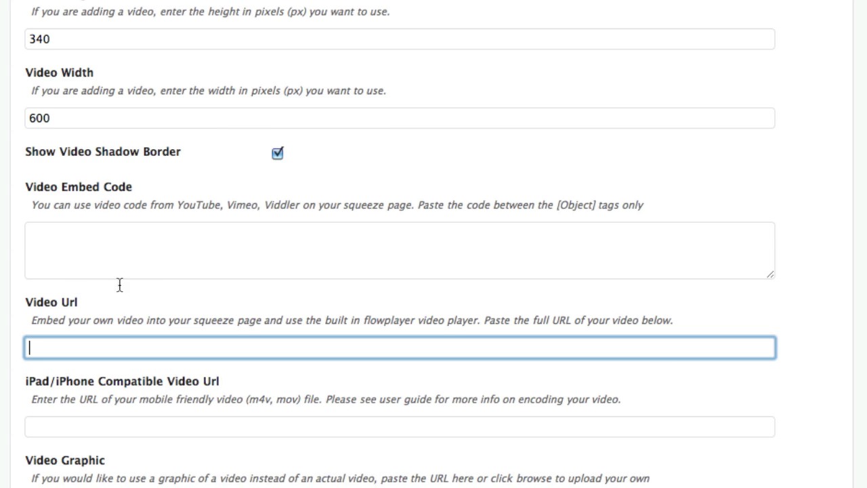
{"action": "key", "text": "super+Tab"}
{"action": "key", "text": "super+Tab"}
{"action": "key", "text": "super+Tab"}
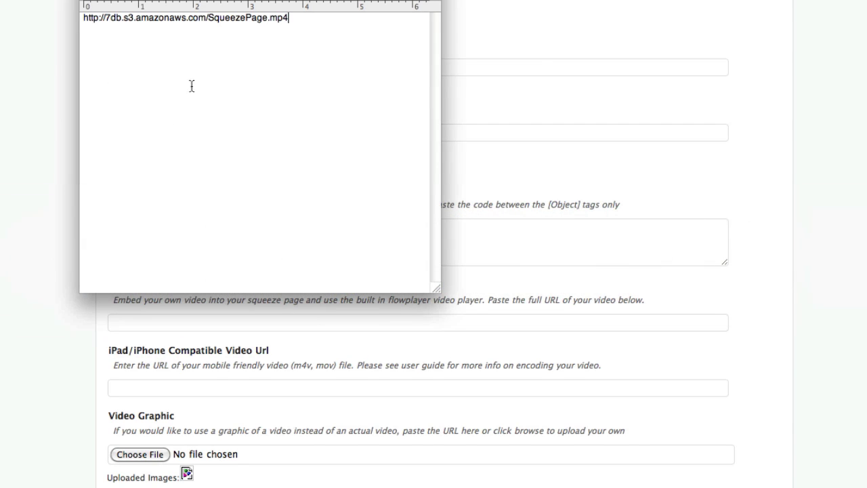
{"action": "triple_click", "coordinate": [251, 18]}
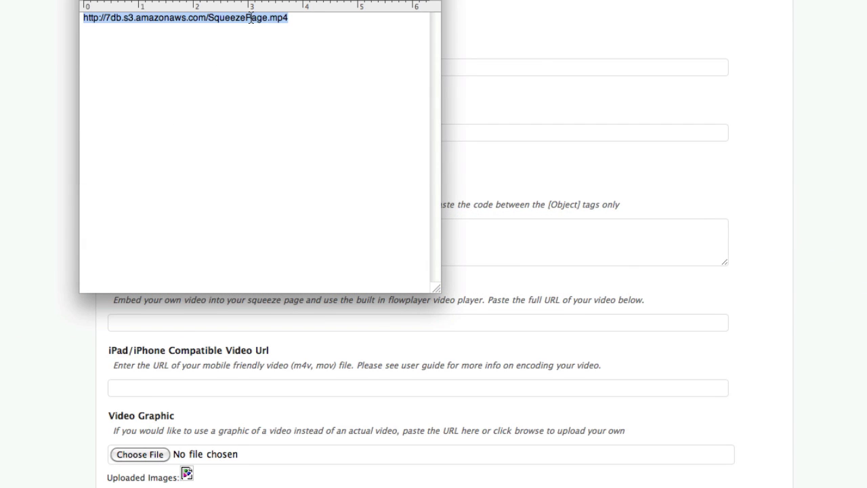
{"action": "right_click", "coordinate": [250, 18]}
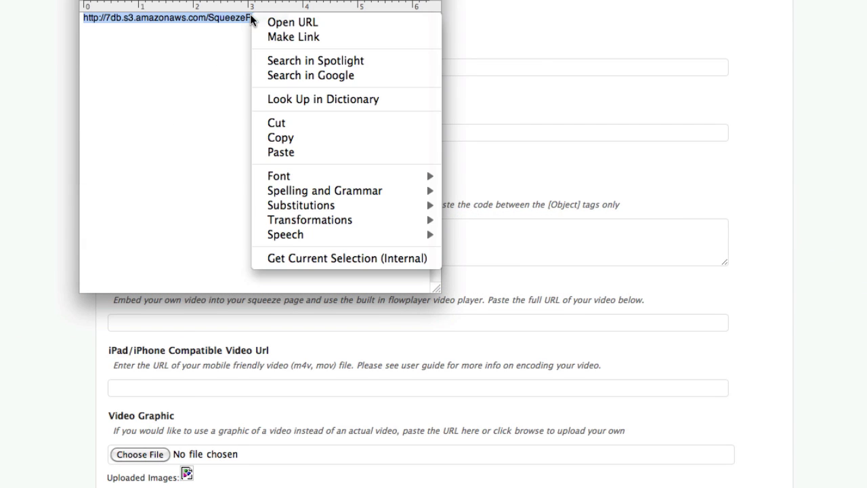
{"action": "left_click", "coordinate": [302, 139]}
{"action": "left_click", "coordinate": [493, 155]}
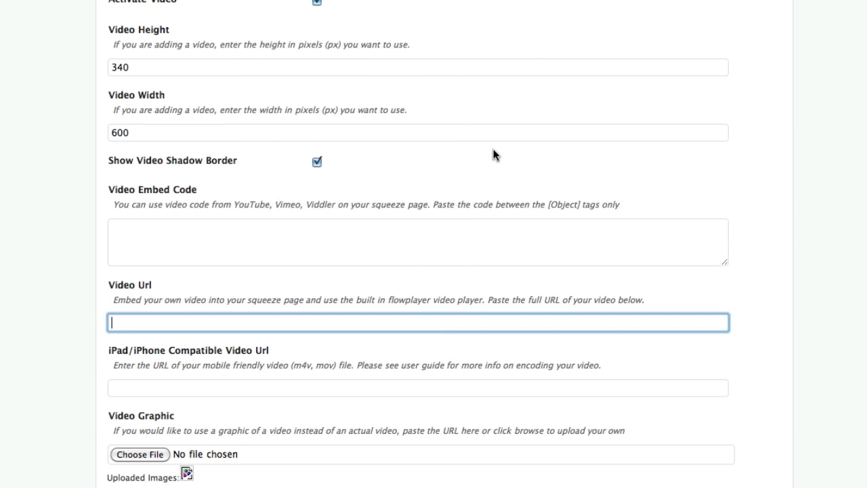
{"action": "right_click", "coordinate": [200, 323]}
{"action": "left_click", "coordinate": [253, 395]}
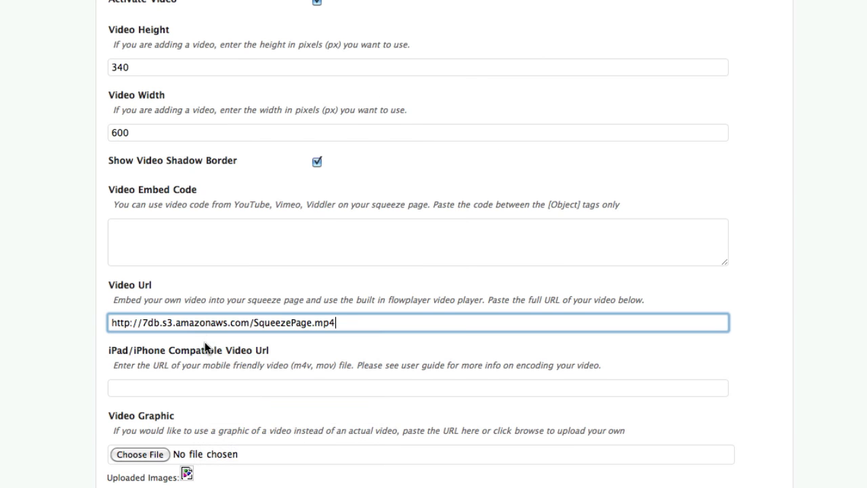
Switch to AWeber, copy the form's entire raw HTML code, and paste it into the squeeze page's Web Form Code HTML setting.
{"action": "scroll", "coordinate": [205, 341], "scroll_direction": "down", "scroll_amount": 4}
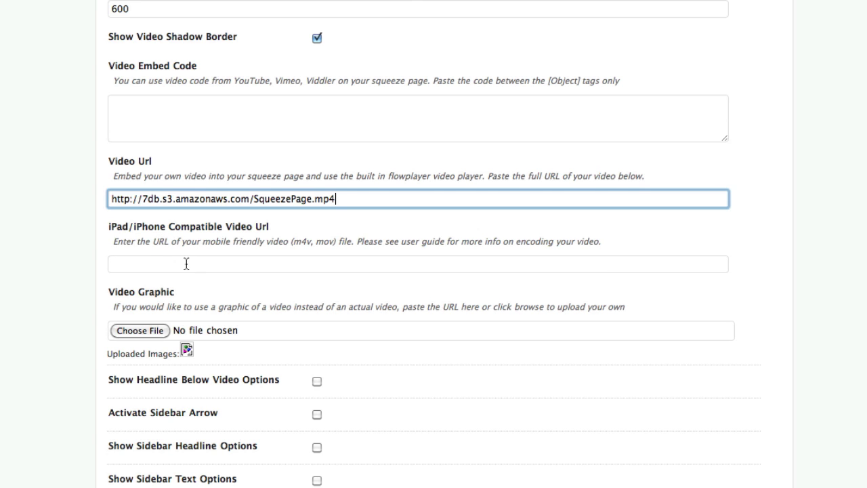
{"action": "scroll", "coordinate": [187, 264], "scroll_direction": "down", "scroll_amount": 2}
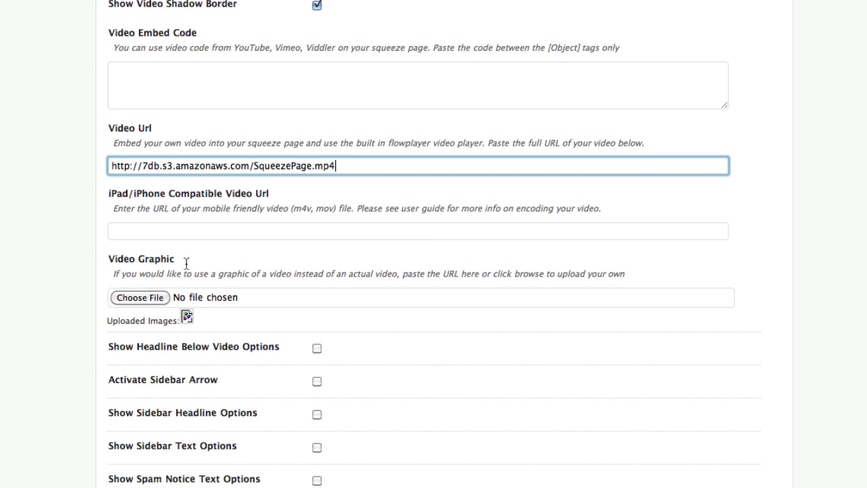
{"action": "scroll", "coordinate": [186, 263], "scroll_direction": "down", "scroll_amount": 1}
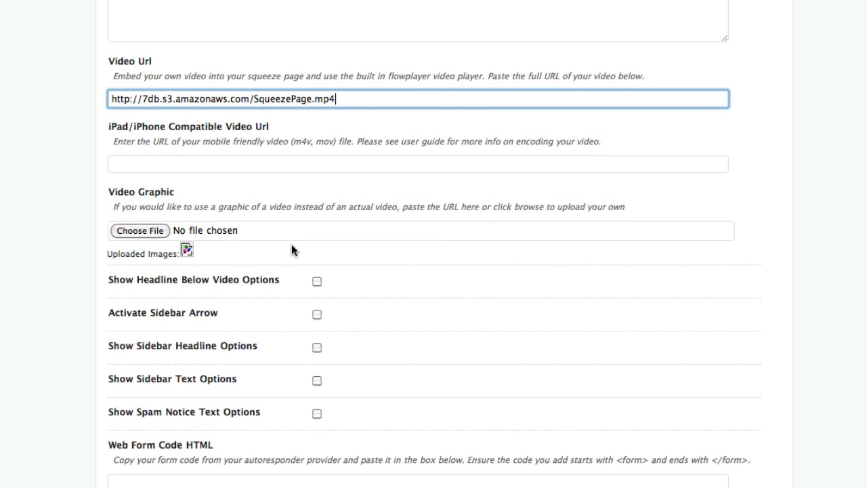
{"action": "scroll", "coordinate": [291, 250], "scroll_direction": "down", "scroll_amount": 2}
{"action": "scroll", "coordinate": [291, 250], "scroll_direction": "down", "scroll_amount": 3}
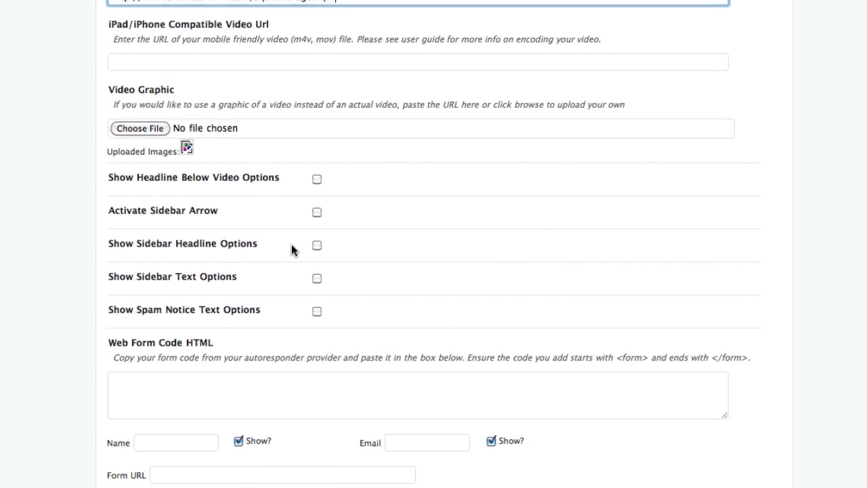
{"action": "left_click", "coordinate": [156, 325]}
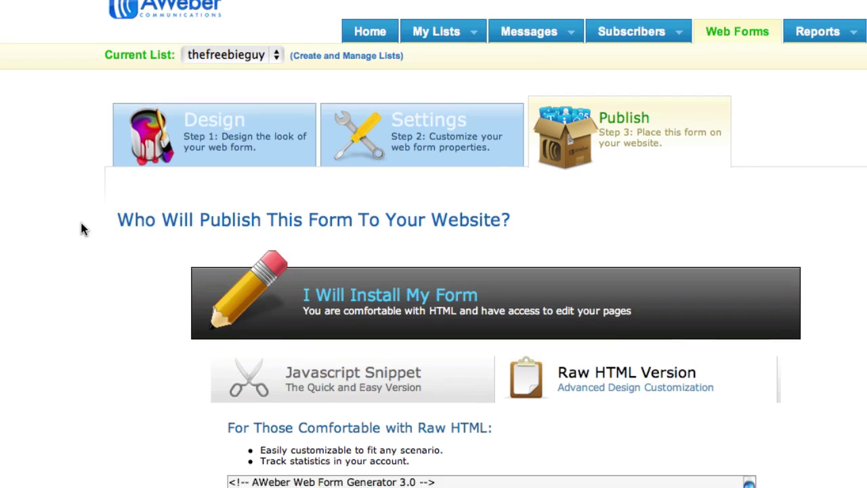
{"action": "scroll", "coordinate": [82, 228], "scroll_direction": "down", "scroll_amount": 5}
{"action": "left_click", "coordinate": [391, 206]}
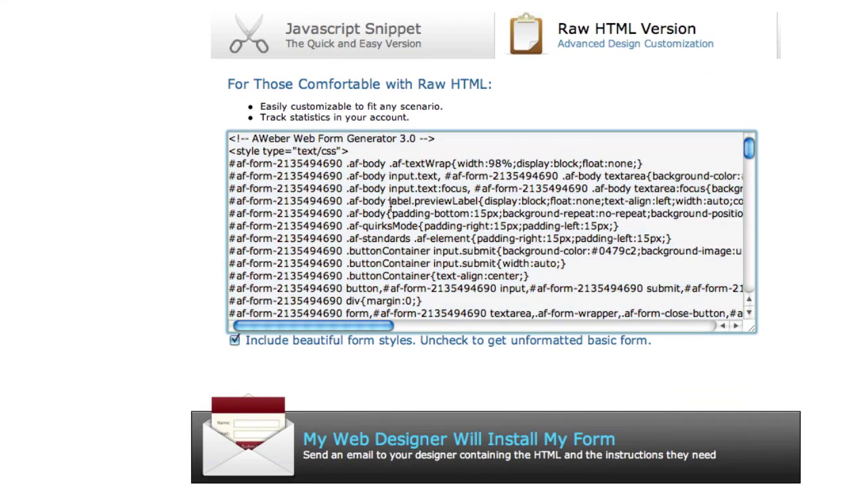
{"action": "key", "text": "super+a"}
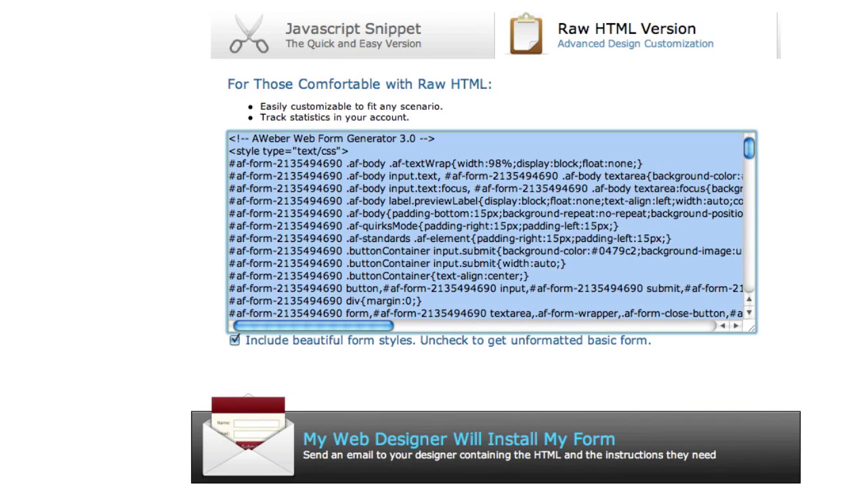
{"action": "right_click", "coordinate": [390, 204]}
{"action": "left_click", "coordinate": [444, 269]}
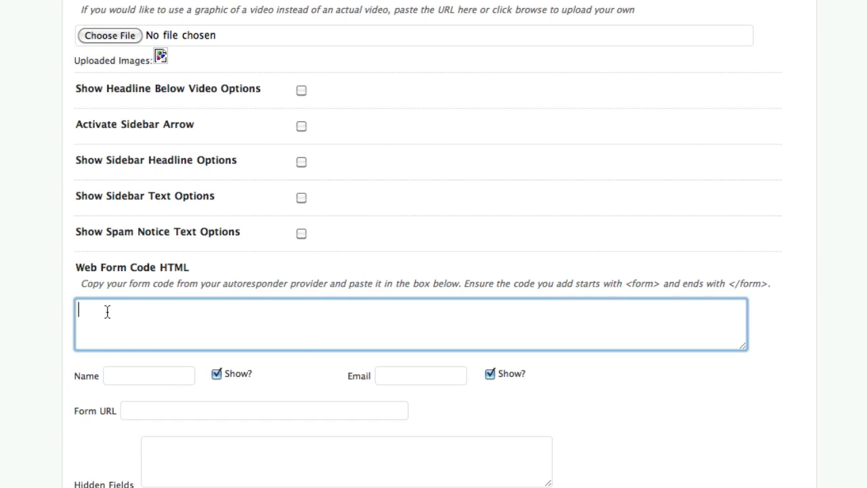
{"action": "right_click", "coordinate": [107, 310]}
{"action": "left_click", "coordinate": [167, 393]}
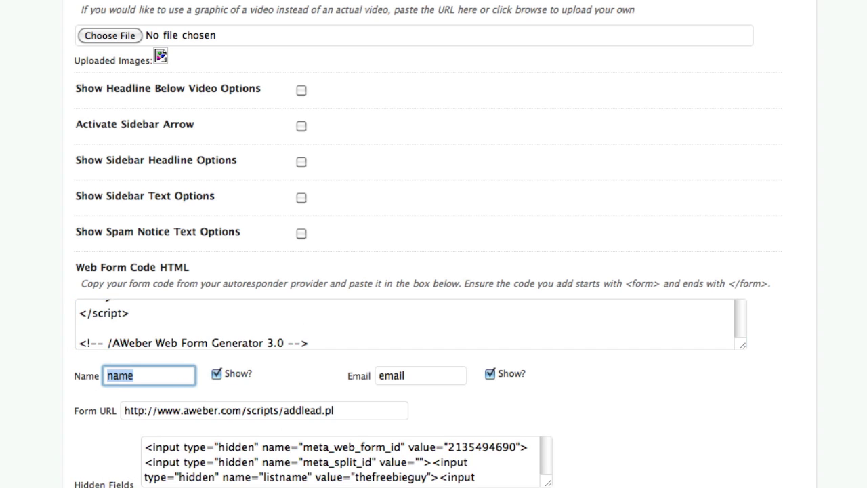
Set the squeeze page button to the Get Instant Access text in the Orange Button Style.
{"action": "scroll", "coordinate": [77, 411], "scroll_direction": "down", "scroll_amount": 5}
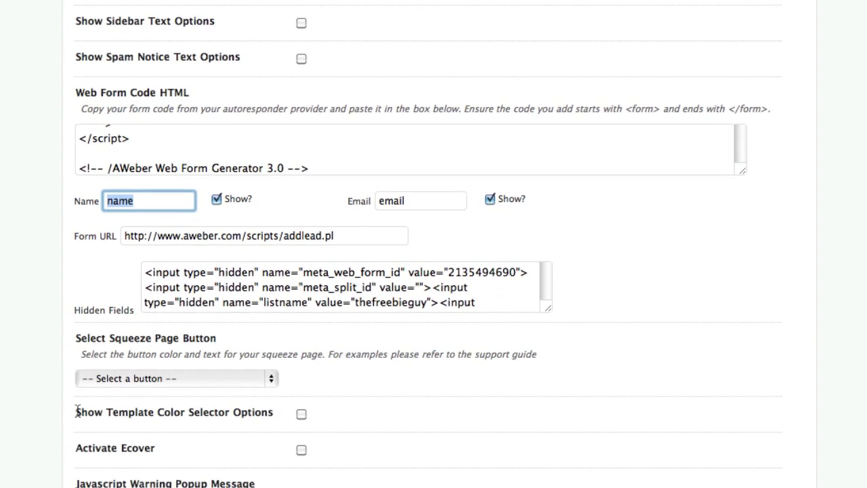
{"action": "scroll", "coordinate": [77, 411], "scroll_direction": "down", "scroll_amount": 2}
{"action": "left_click", "coordinate": [208, 312]}
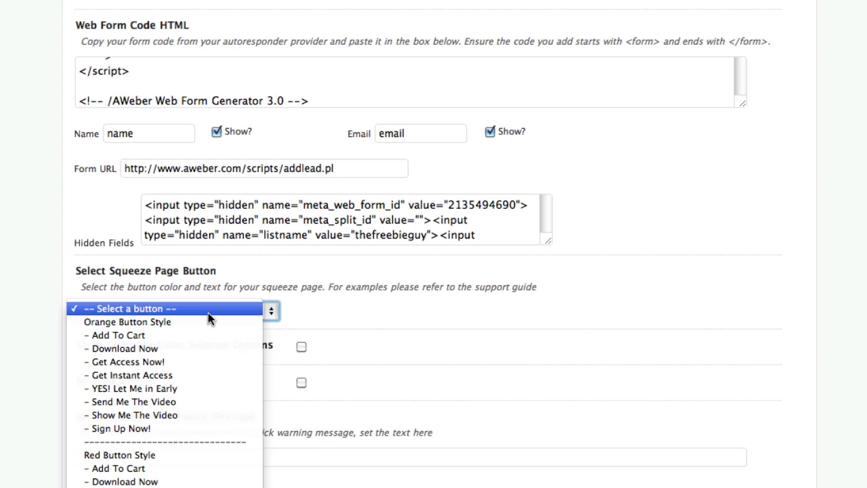
{"action": "left_click", "coordinate": [174, 374]}
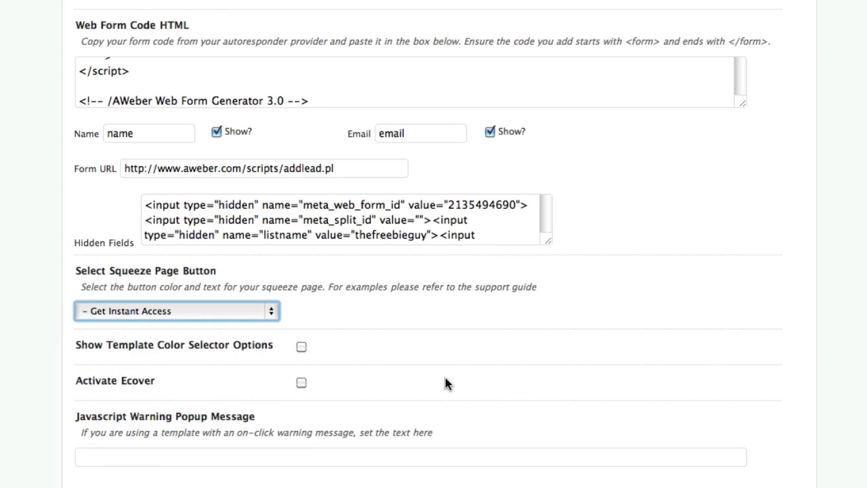
Assign the Squeeze 01 template to the page in its page attributes.
{"action": "scroll", "coordinate": [434, 244], "scroll_direction": "up", "scroll_amount": 20}
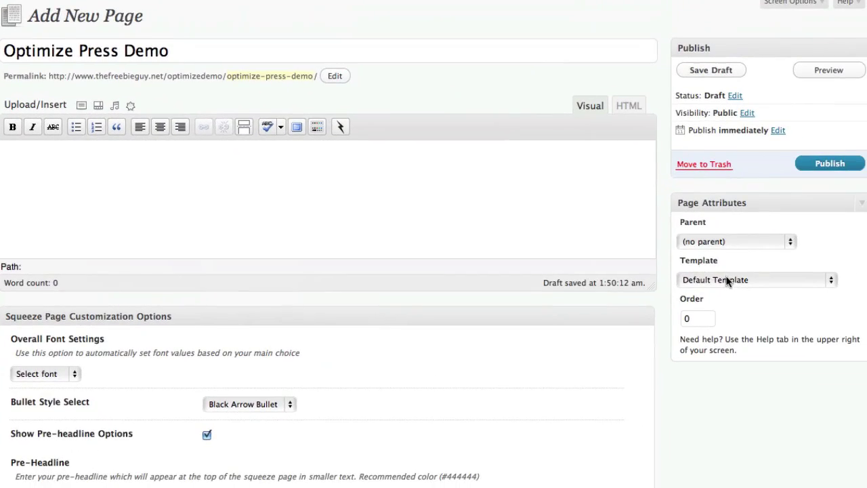
{"action": "left_click", "coordinate": [747, 279]}
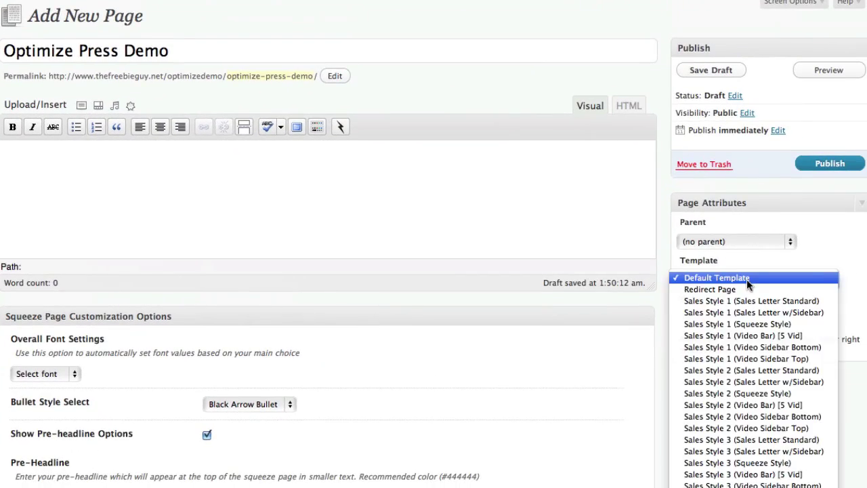
{"action": "scroll", "coordinate": [584, 332], "scroll_direction": "down", "scroll_amount": 8}
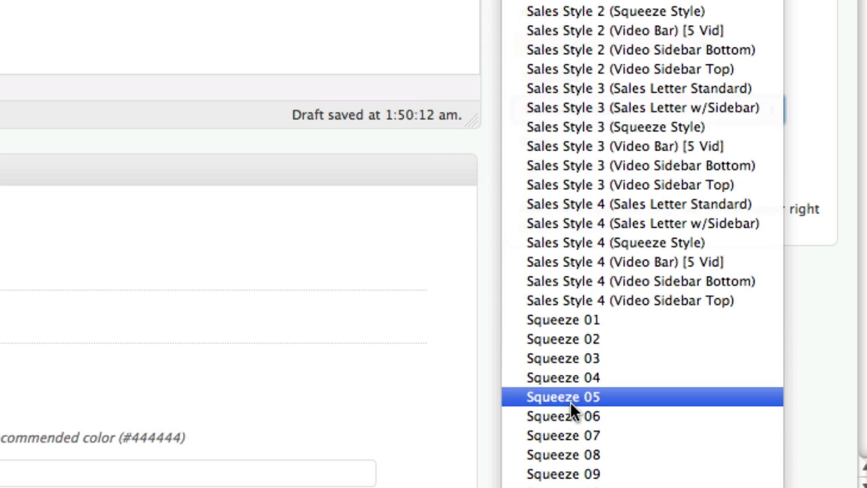
{"action": "left_click", "coordinate": [560, 321]}
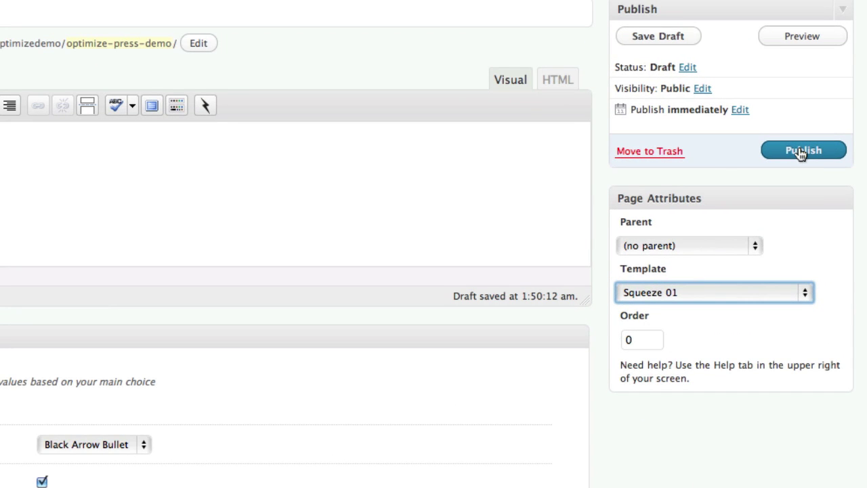
Publish the Optimize Press Demo page and preview the squeeze page with its video.
{"action": "left_click", "coordinate": [802, 150]}
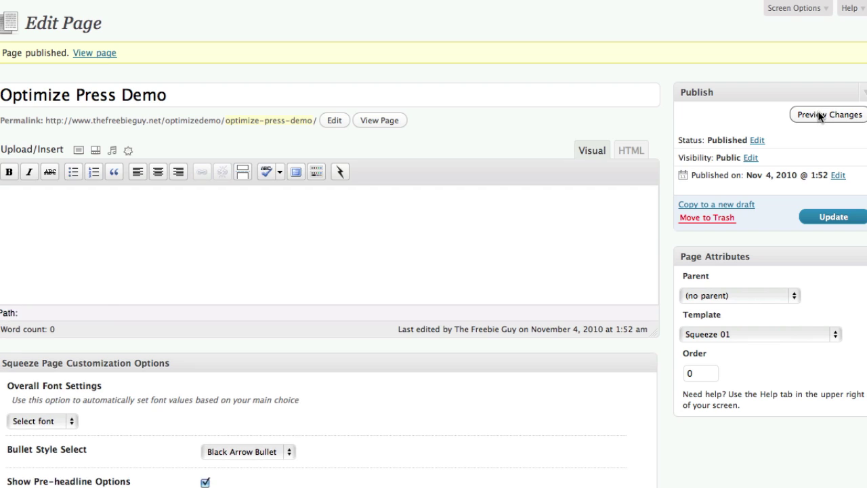
{"action": "left_click", "coordinate": [820, 116]}
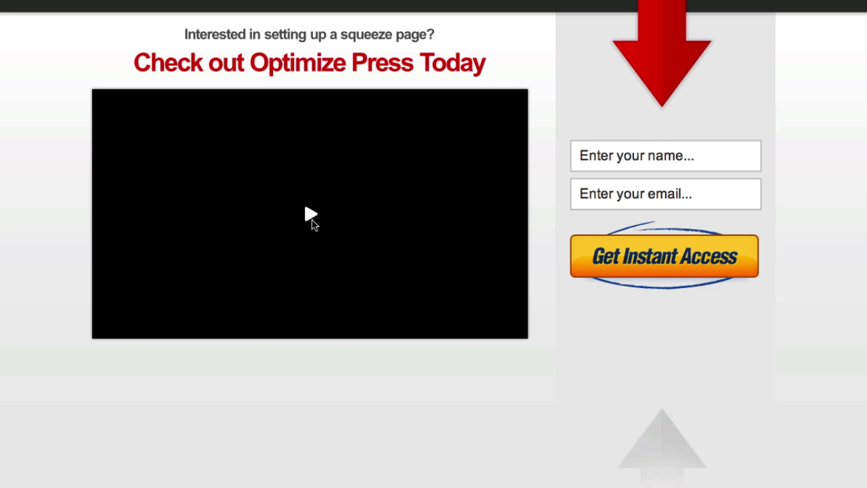
{"action": "left_click", "coordinate": [306, 211]}
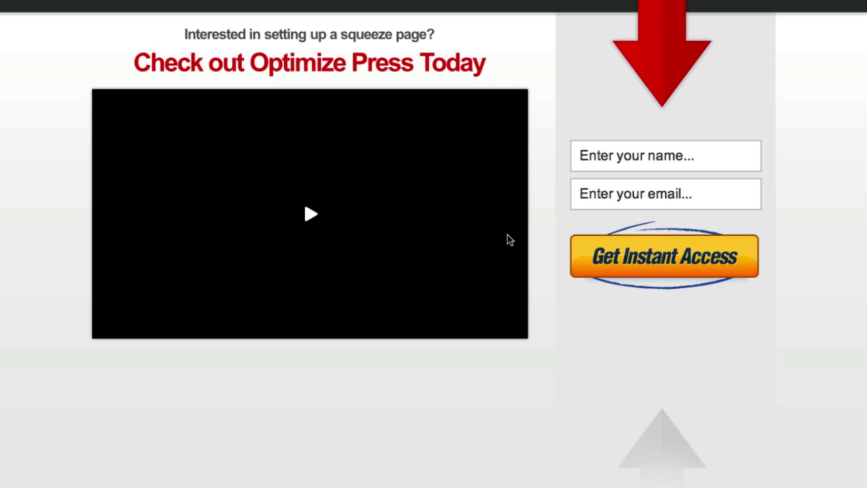